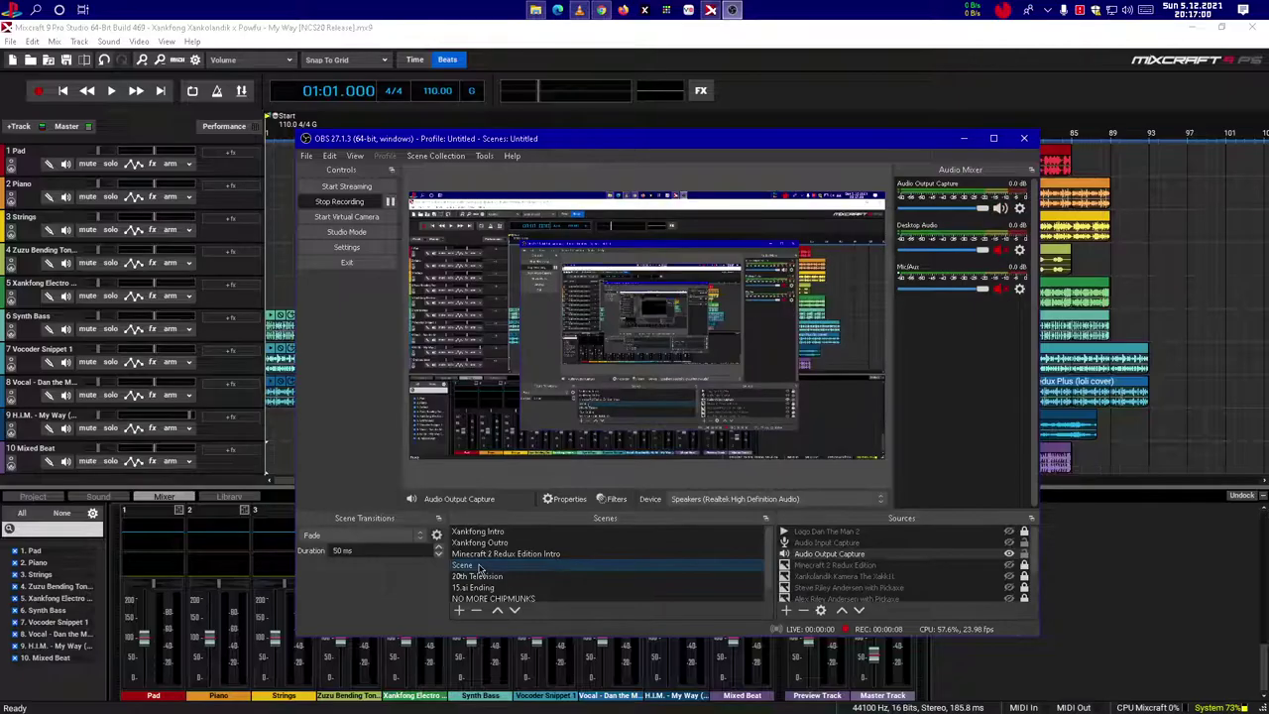
Step: Start playback of the ten-track 'My Way' remix from the beginning
left_click(114, 92)
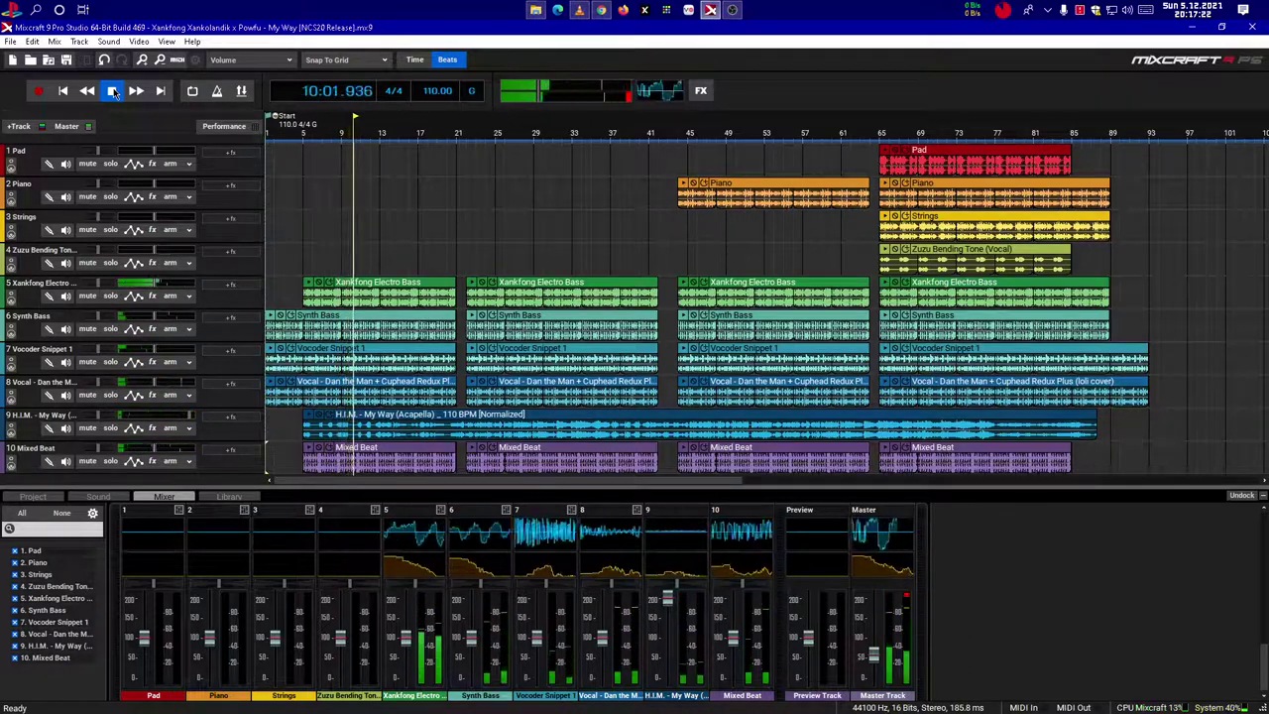
Step: Keep the 'My Way' remix playing from bar 1 onward through the full arrangement
left_click(114, 92)
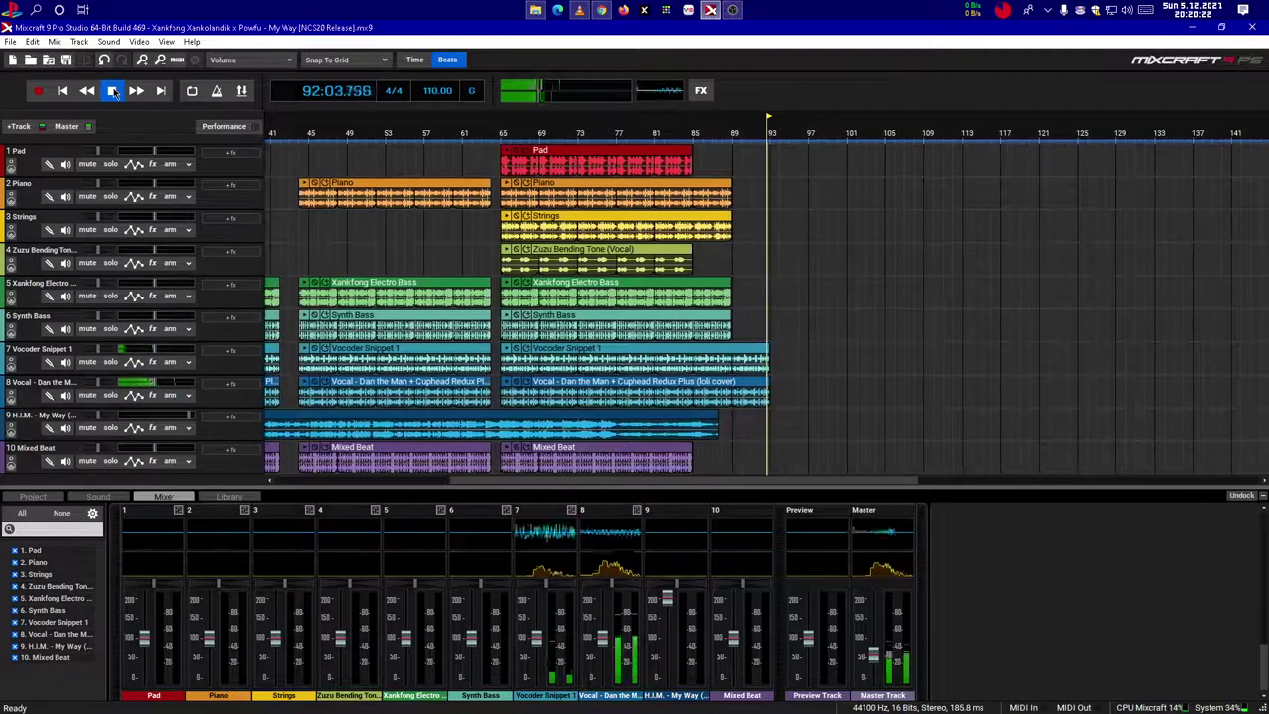
Step: Stop playback at bar 93, returning to 01:01.000, and bring up the OBS Studio window
left_click(114, 91)
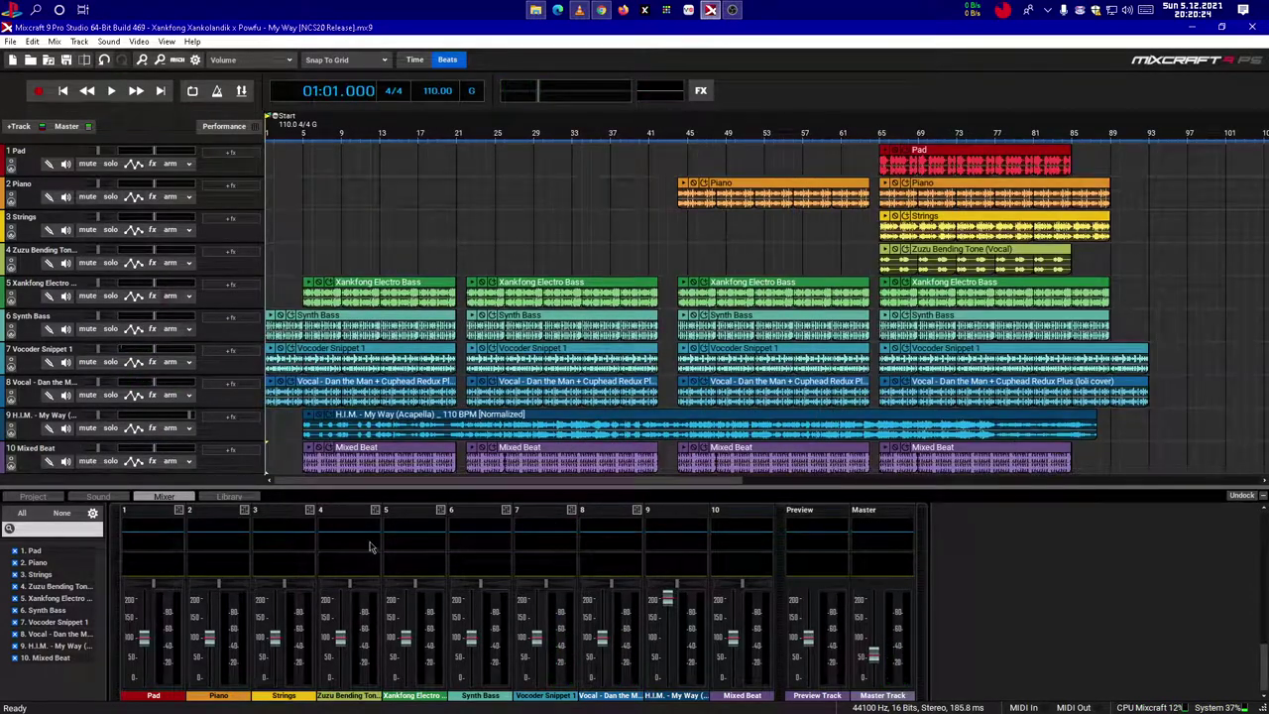
mouse_move(522, 701)
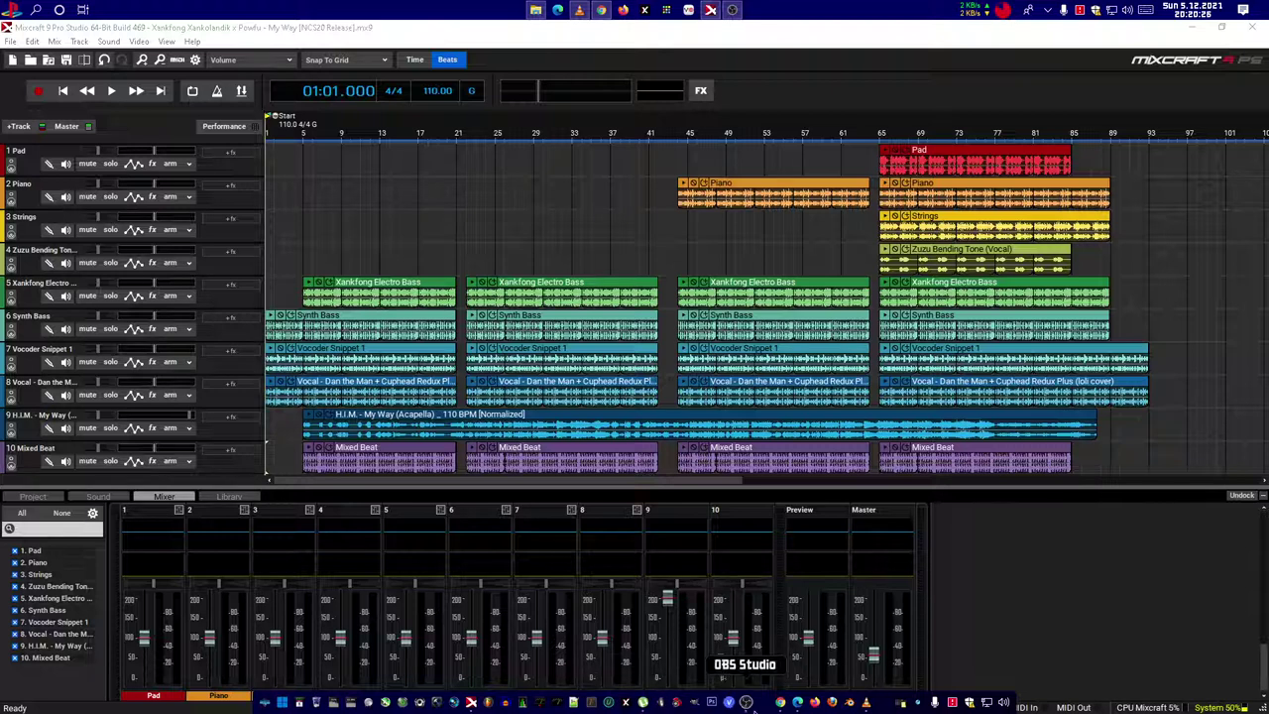
left_click(747, 704)
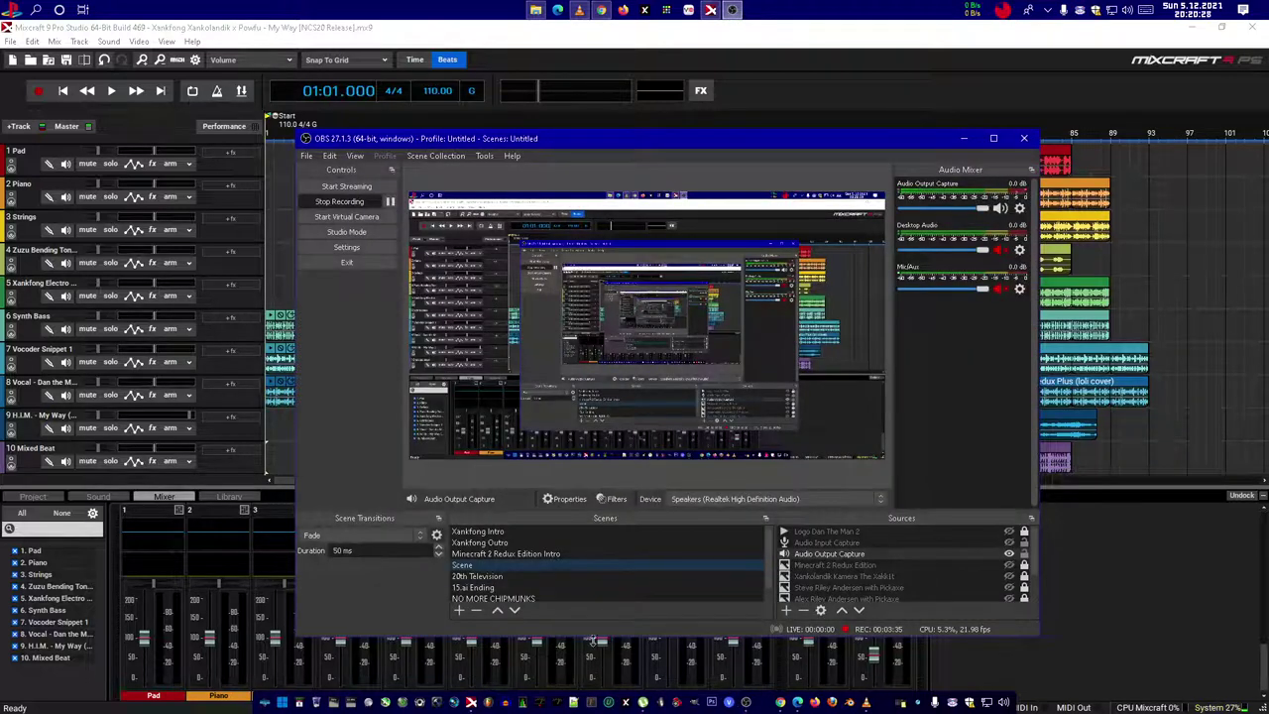